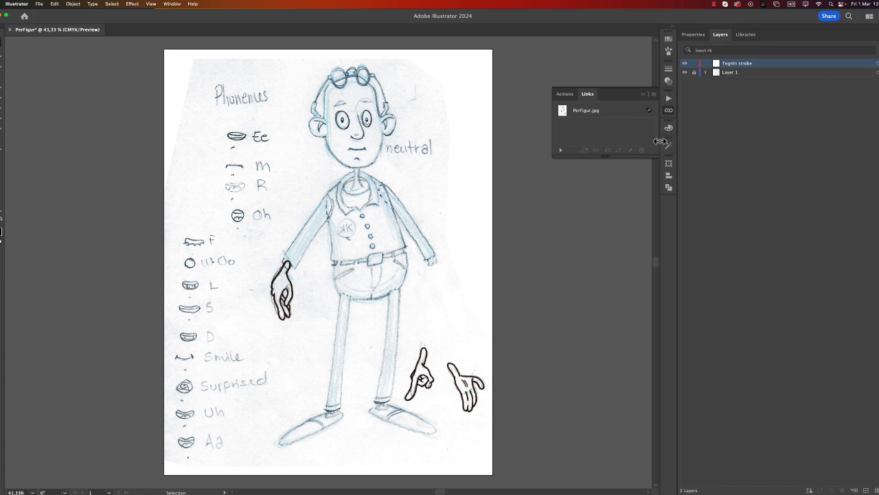
# Create a new calligraphic brush and name it P4
pyautogui.click(1, 99)
pyautogui.click(668, 51)
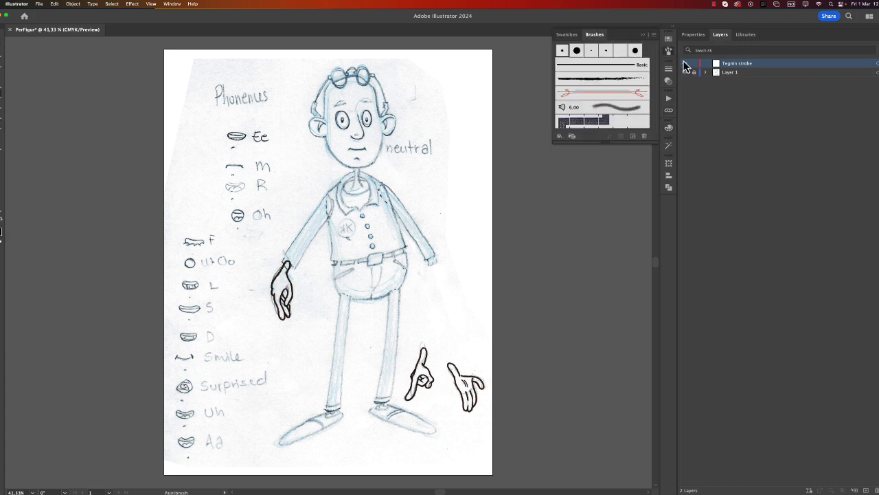
pyautogui.click(634, 136)
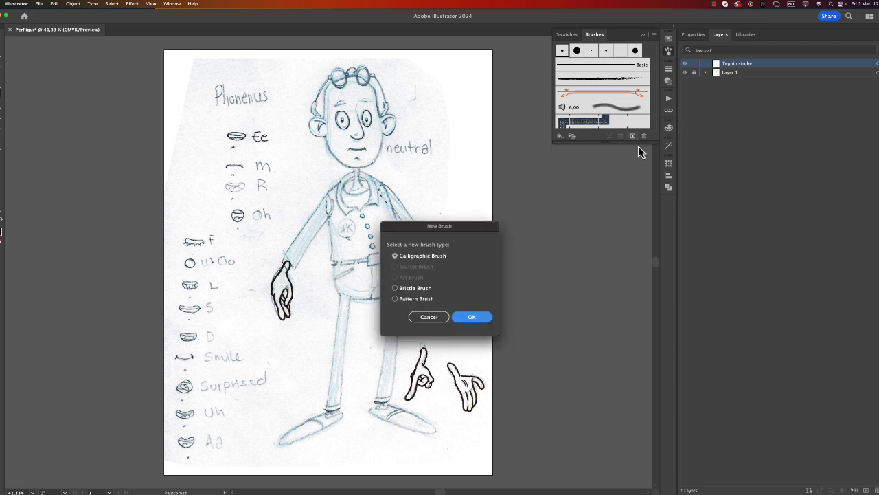
pyautogui.click(472, 318)
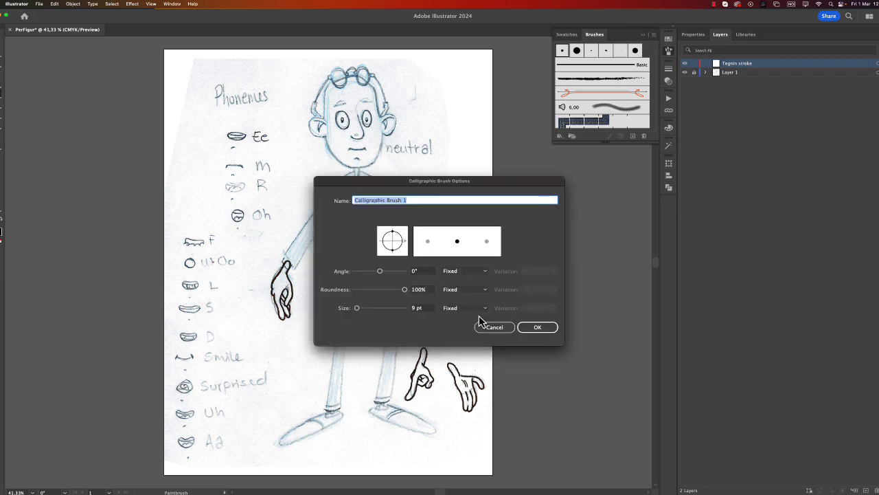
pyautogui.write('P4')
# Set the P4 brush's angle to 80°, roundness to 80% and size to 4 pt
pyautogui.click(415, 272)
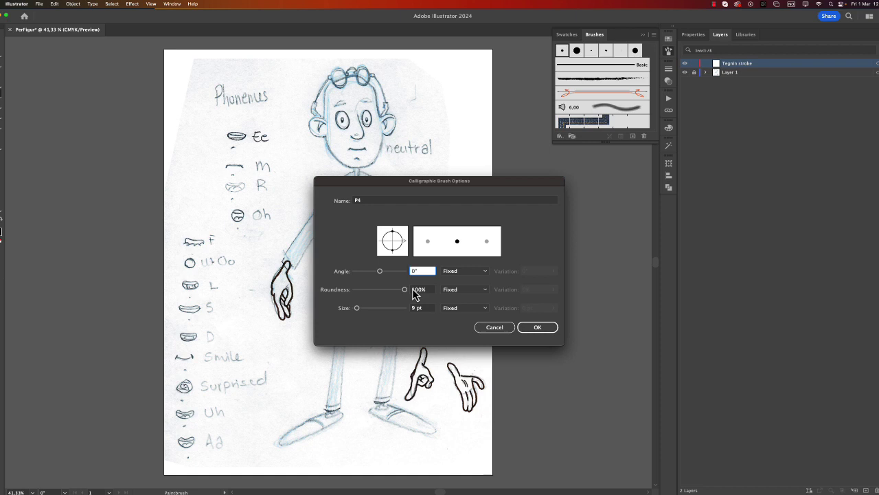
pyautogui.write('8')
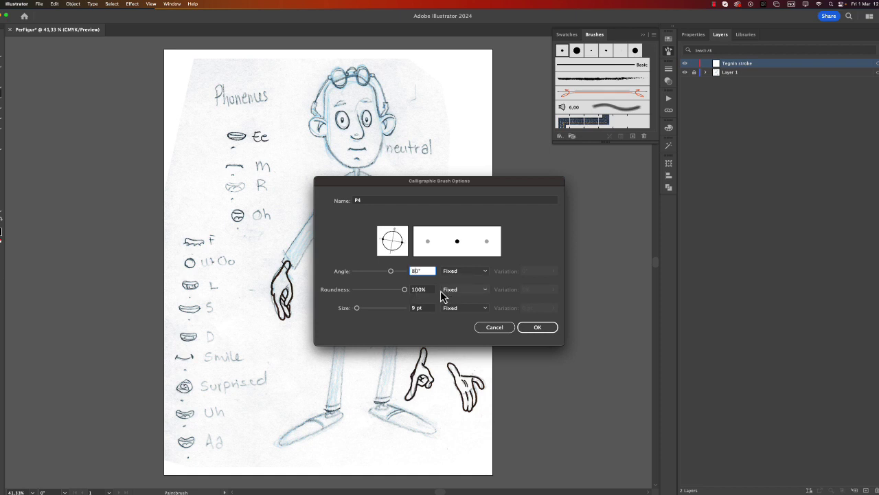
pyautogui.click(419, 290)
pyautogui.write('80')
pyautogui.click(419, 308)
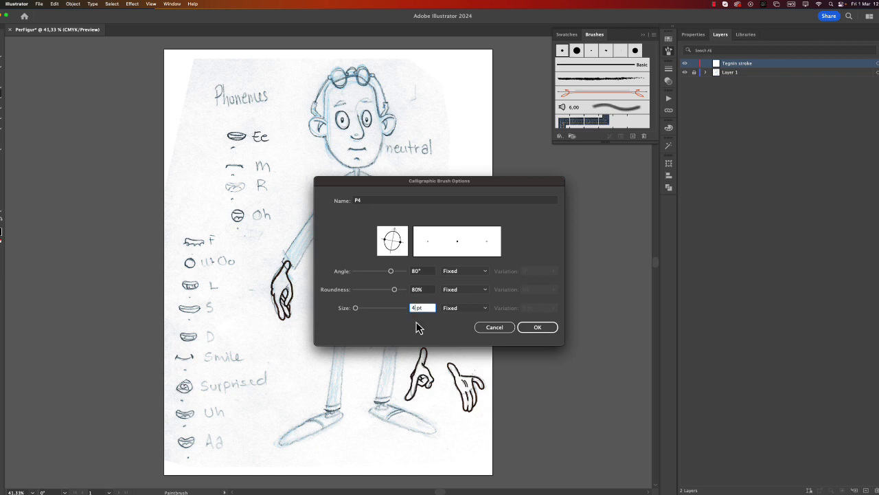
# Make the P4 brush size respond to Pressure with a 4 pt variation and save the brush
pyautogui.click(480, 309)
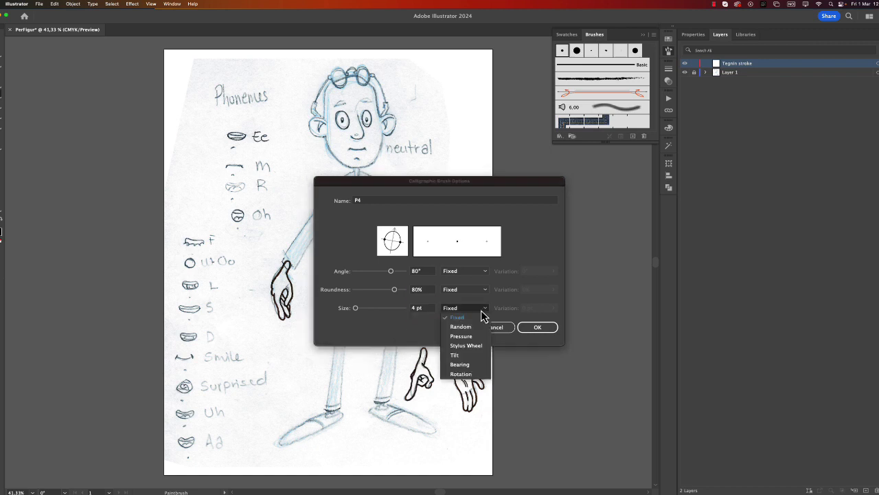
pyautogui.click(474, 337)
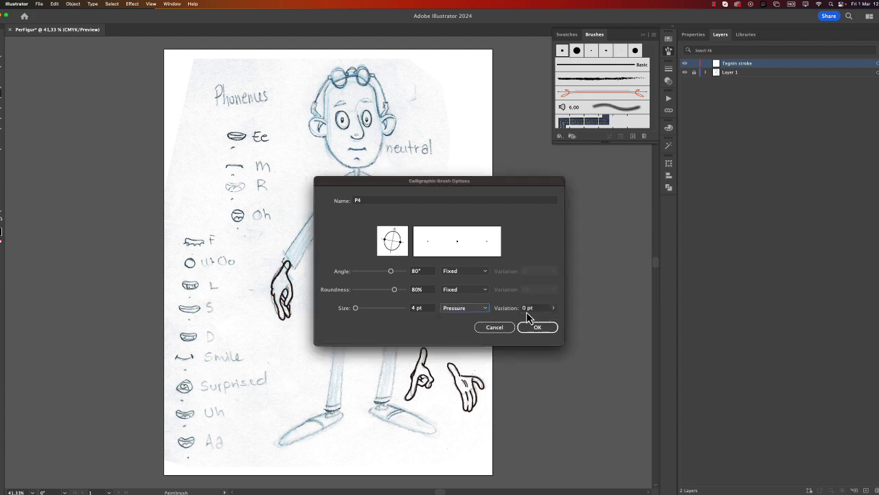
pyautogui.click(553, 308)
pyautogui.moveTo(522, 319); pyautogui.dragTo(556, 320)
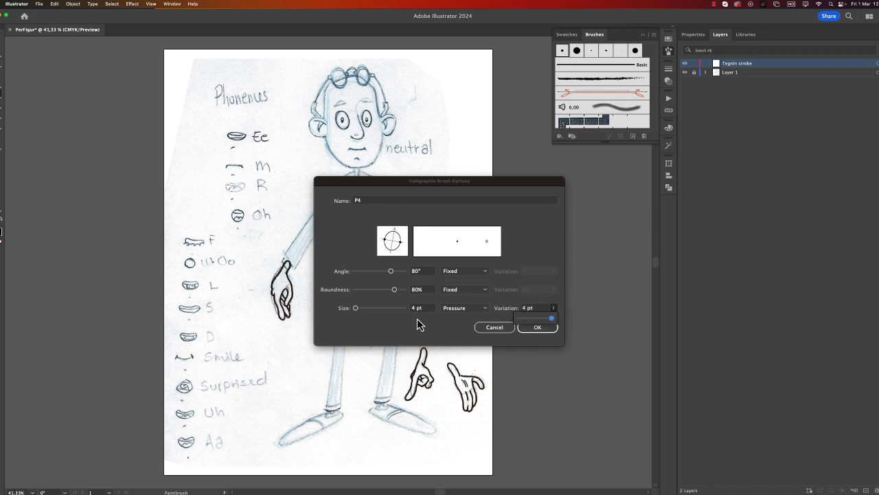
pyautogui.click(538, 329)
pyautogui.click(538, 329)
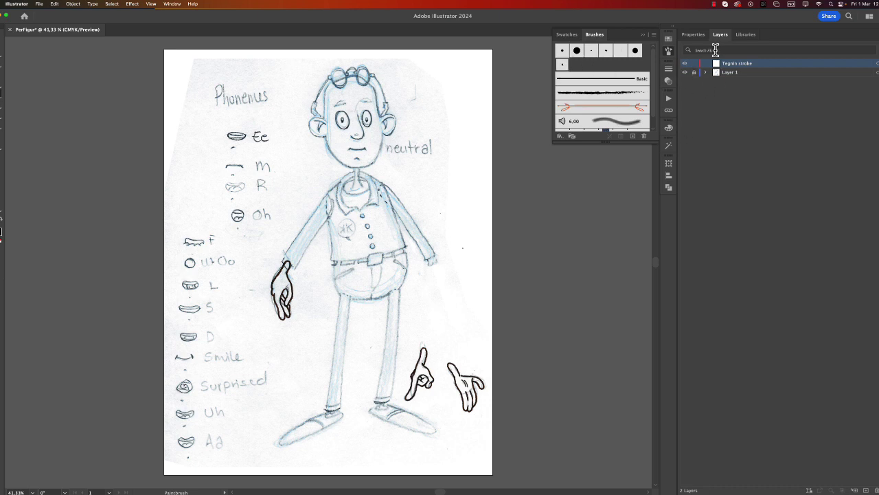
# Set the stroke colour to the magenta swatch
pyautogui.click(667, 40)
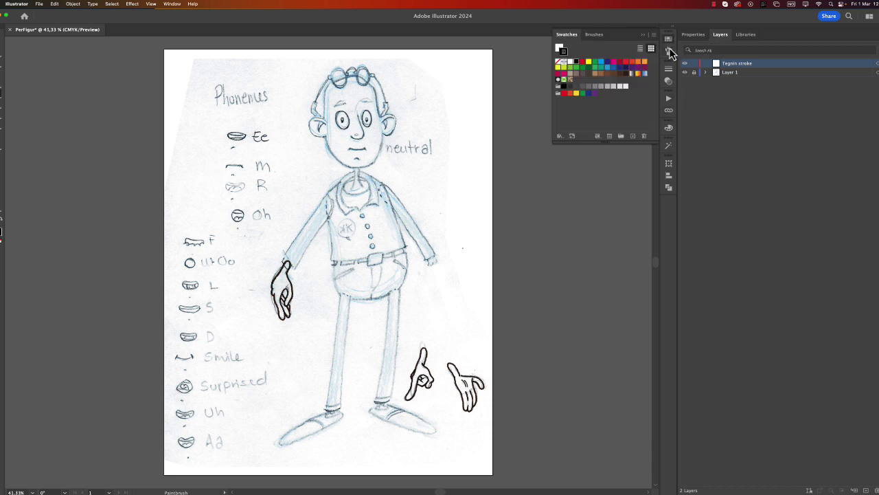
pyautogui.click(564, 74)
pyautogui.click(560, 55)
# Paint two magenta test strokes along and beside the sketched nose, and delete them both
pyautogui.moveTo(363, 110); pyautogui.dragTo(389, 182)
pyautogui.press('super+z')
pyautogui.press('z')
pyautogui.moveTo(365, 123)
pyautogui.mouseDown()
pyautogui.moveTo(369, 132)
pyautogui.moveTo(428, 130)
pyautogui.moveTo(318, 218)
pyautogui.moveTo(289, 364)
pyautogui.moveTo(282, 345)
pyautogui.mouseUp()
pyautogui.press('b')
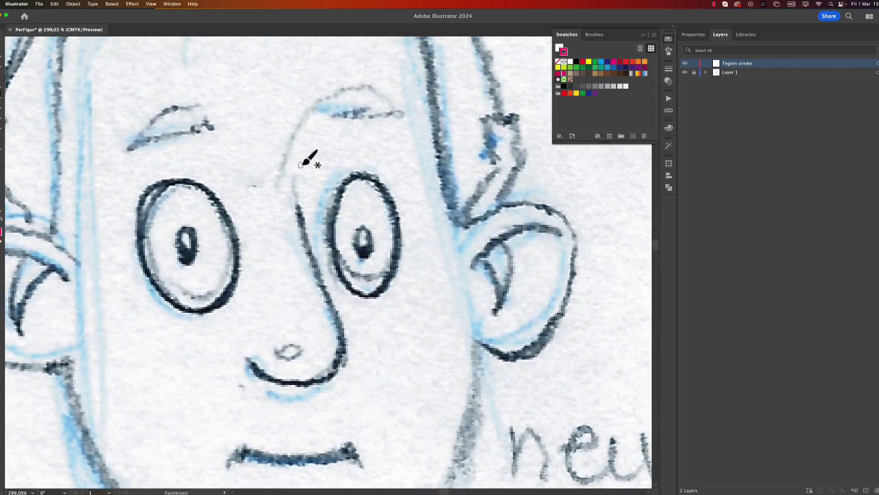
pyautogui.moveTo(300, 158)
pyautogui.mouseDown()
pyautogui.moveTo(296, 183)
pyautogui.moveTo(345, 328)
pyautogui.moveTo(289, 386)
pyautogui.moveTo(240, 350)
pyautogui.mouseUp()
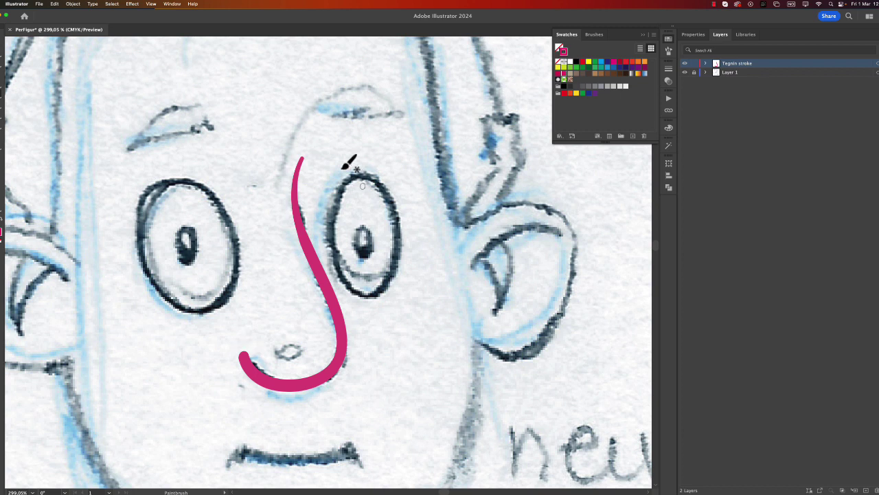
pyautogui.moveTo(275, 139)
pyautogui.mouseDown()
pyautogui.moveTo(261, 177)
pyautogui.moveTo(297, 313)
pyautogui.moveTo(214, 293)
pyautogui.mouseUp()
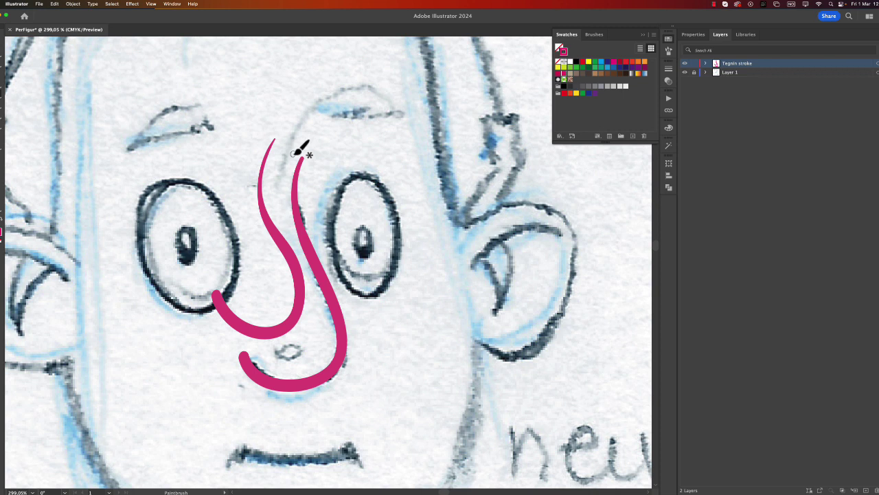
pyautogui.press('v')
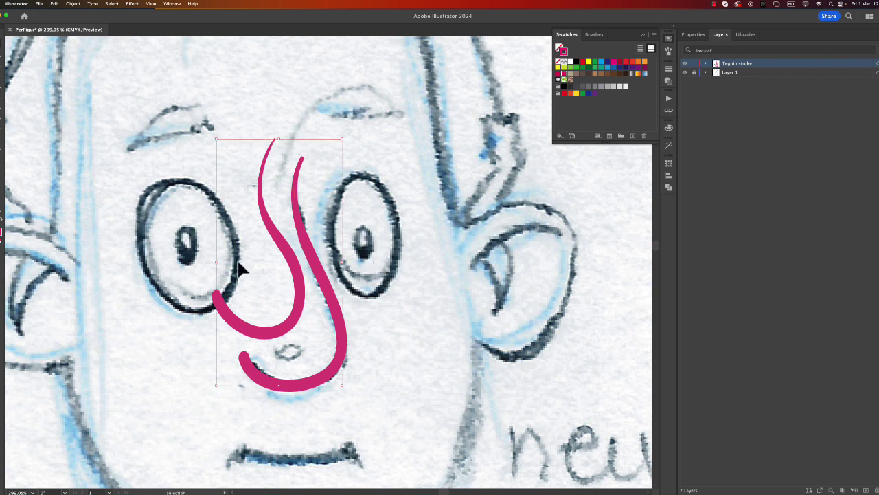
pyautogui.press('Delete')
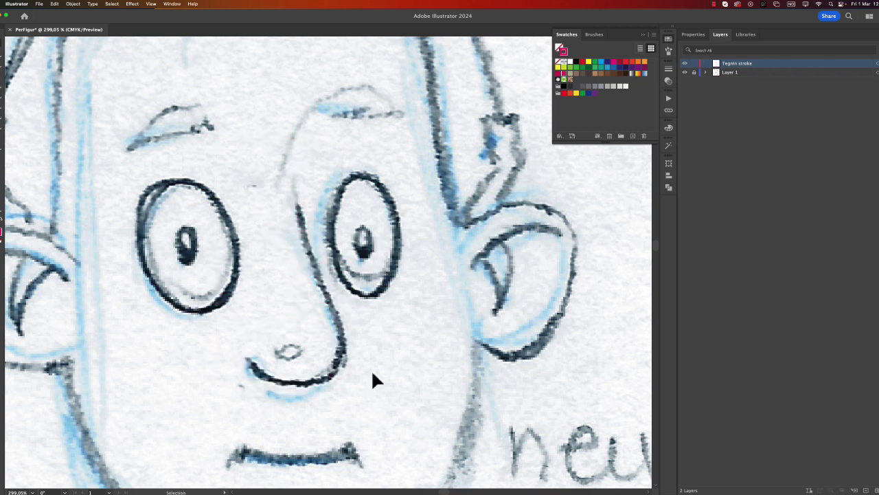
# Draw a four-point Pen path up the inner edge of the figure's right-hand leg, from the trouser cuff to the hip
pyautogui.hotkey('ctrl', '-')
pyautogui.hotkey('ctrl', '-')
pyautogui.hotkey('ctrl', '-')
pyautogui.hotkey('ctrl', '-')
pyautogui.scroll(-10, 394, 413)
pyautogui.hscroll(3, 394, 412)
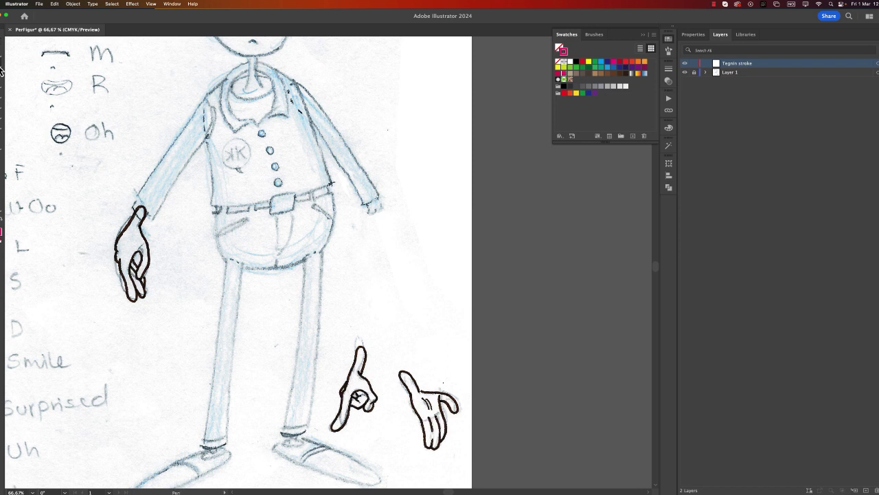
pyautogui.click(285, 425)
pyautogui.click(304, 328)
pyautogui.click(306, 297)
pyautogui.click(306, 258)
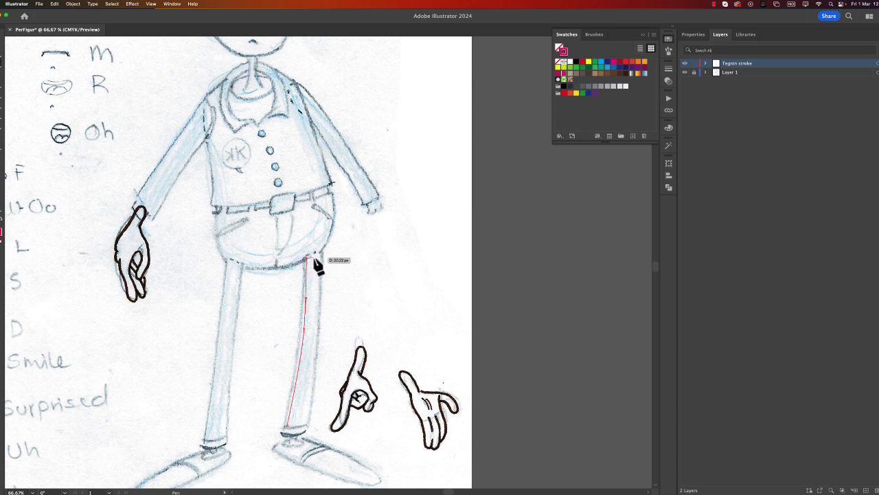
# Turn the leg path into a dashed line with round caps
pyautogui.click(669, 68)
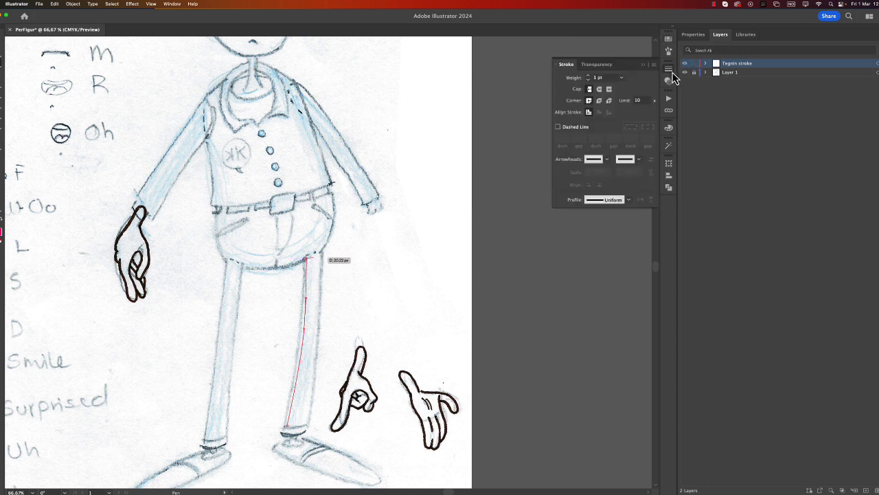
pyautogui.click(558, 127)
pyautogui.press('z')
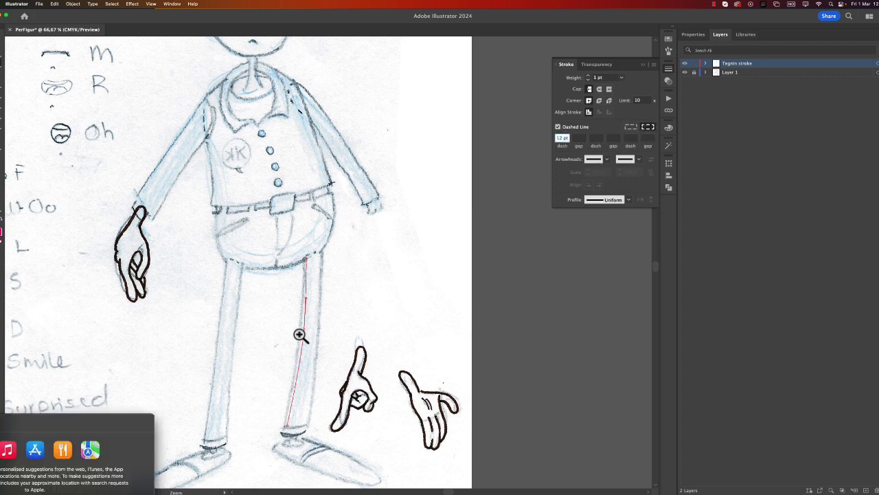
pyautogui.click(300, 334)
pyautogui.moveTo(342, 316); pyautogui.dragTo(432, 281)
pyautogui.press('p')
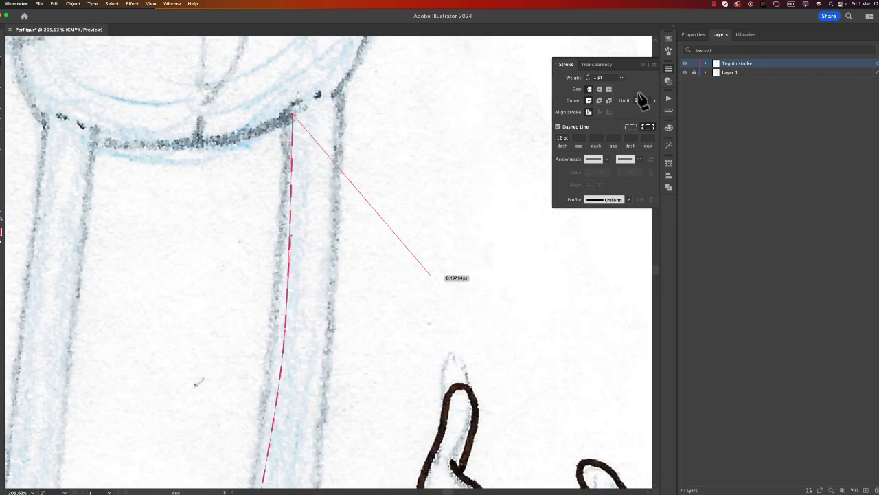
pyautogui.click(599, 90)
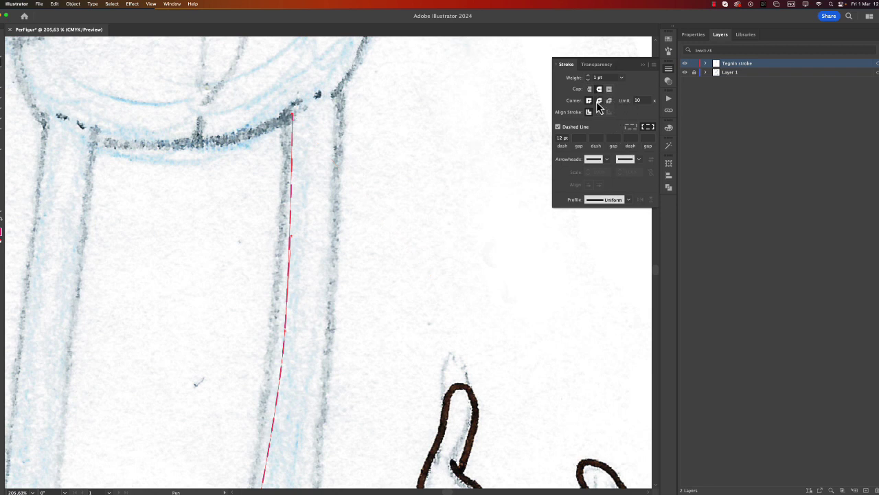
# Set the leg path's dash to 4 pt and its gap to 6 pt
pyautogui.click(562, 139)
pyautogui.click(579, 138)
pyautogui.click(593, 137)
pyautogui.click(561, 138)
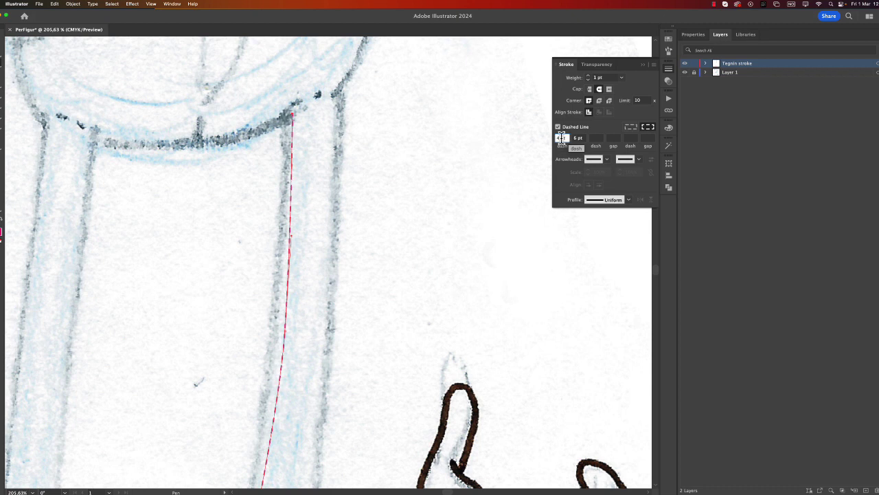
pyautogui.write('4')
pyautogui.press('Return')
# Move the dashed path off the leg to the blank area beside the figure's right-hand arm and deselect it
pyautogui.click(3, 43)
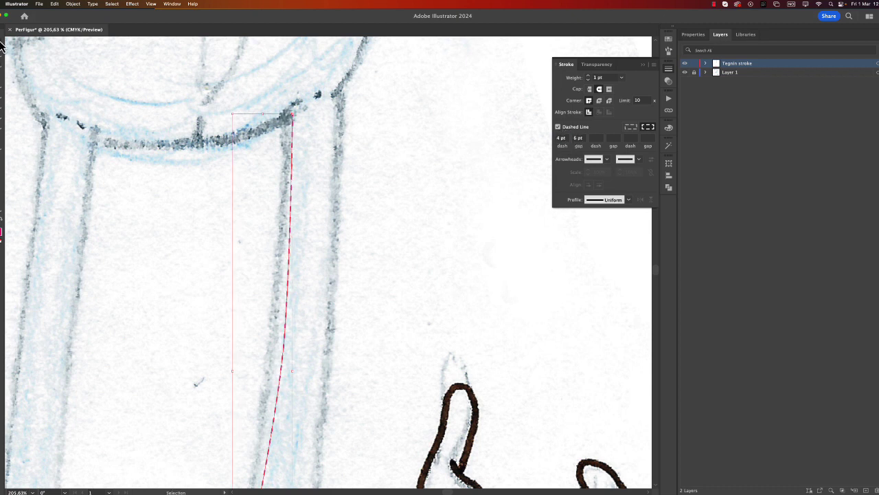
pyautogui.press('super+minus')
pyautogui.press('super+minus')
pyautogui.press('super+minus')
pyautogui.press('super+minus')
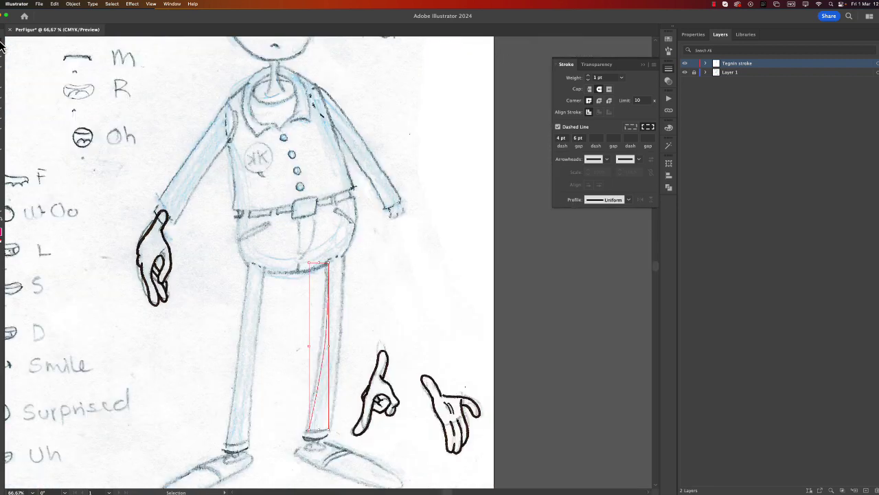
pyautogui.moveTo(319, 386); pyautogui.dragTo(466, 171)
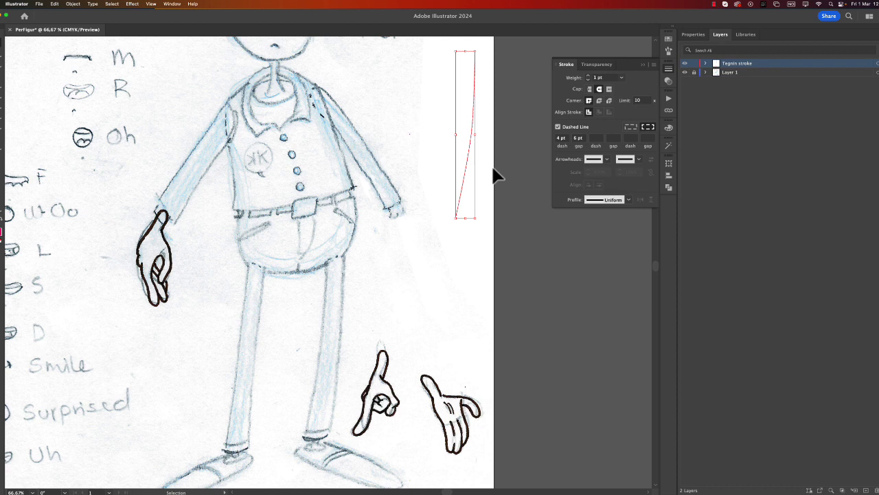
pyautogui.click(495, 116)
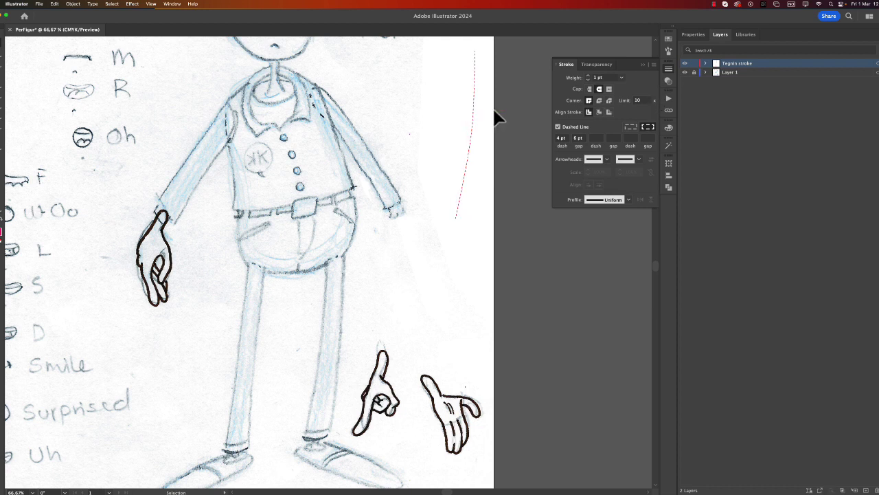
# Choose the new P4 calligraphic brush for painting
pyautogui.press('h')
pyautogui.click(669, 52)
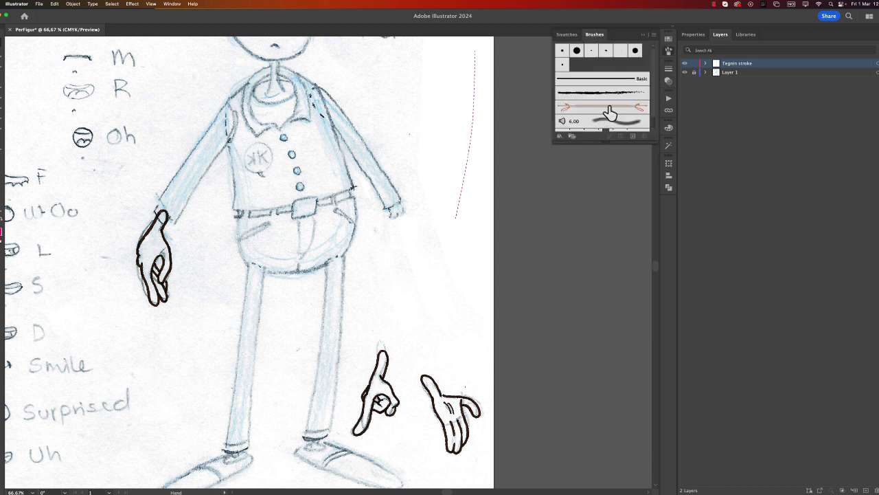
pyautogui.click(562, 64)
pyautogui.press('v')
pyautogui.click(669, 55)
# Trace the outer two fingers of the rightmost open hand with three Paintbrush strokes
pyautogui.press('h')
pyautogui.moveTo(435, 356); pyautogui.dragTo(423, 200)
pyautogui.press('z')
pyautogui.press('h')
pyautogui.scroll(-4, 334, 212)
pyautogui.press('v')
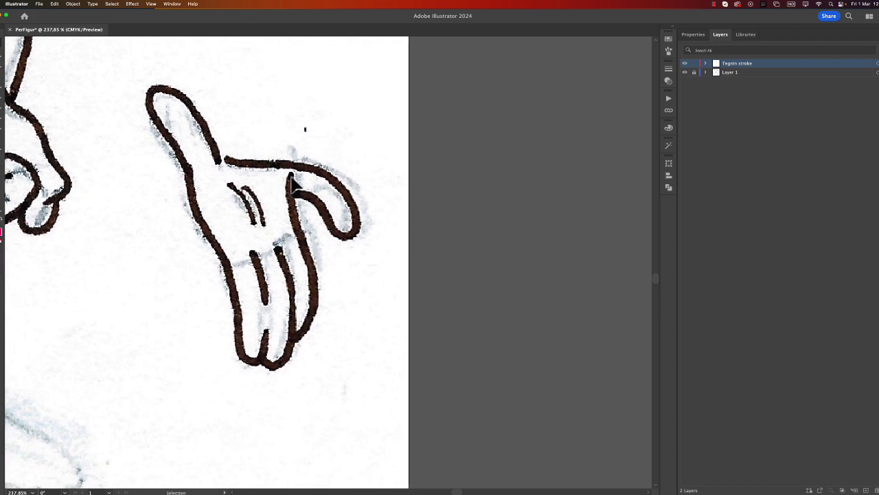
pyautogui.press('b')
pyautogui.moveTo(290, 174)
pyautogui.mouseDown()
pyautogui.moveTo(318, 295)
pyautogui.moveTo(295, 338)
pyautogui.mouseUp()
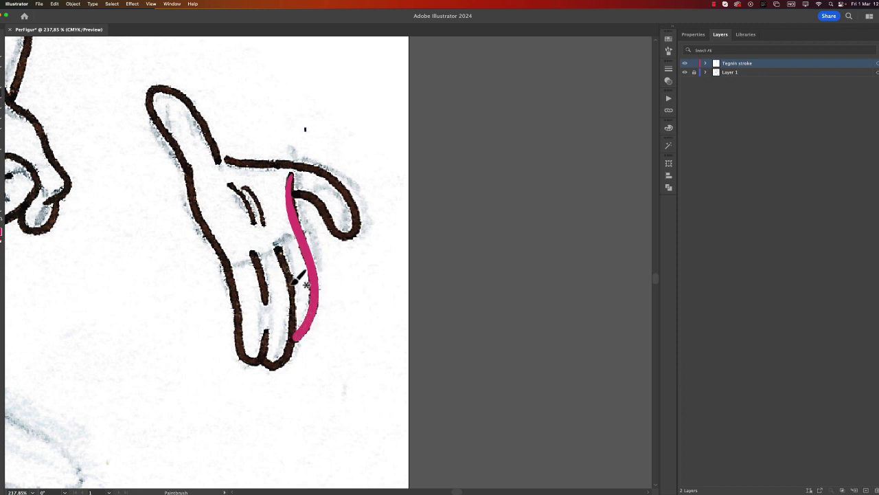
pyautogui.moveTo(295, 291)
pyautogui.mouseDown()
pyautogui.moveTo(301, 322)
pyautogui.moveTo(274, 362)
pyautogui.moveTo(262, 364)
pyautogui.mouseUp()
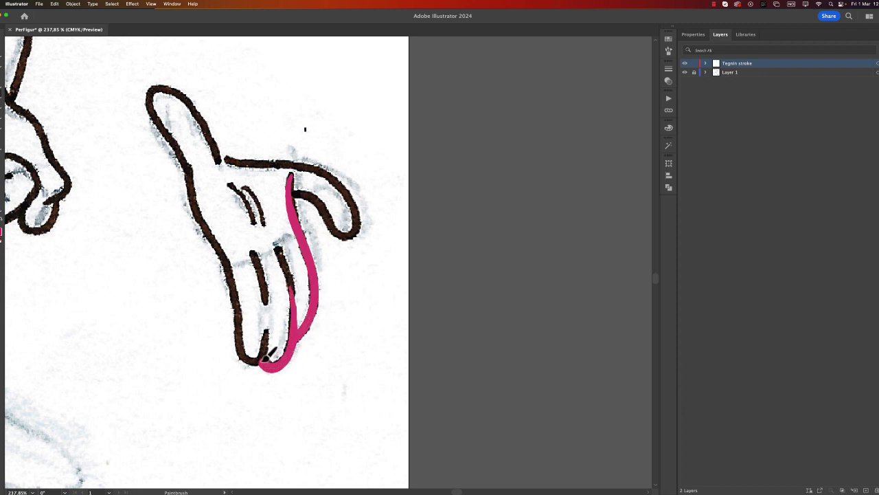
pyautogui.moveTo(276, 245); pyautogui.dragTo(291, 328)
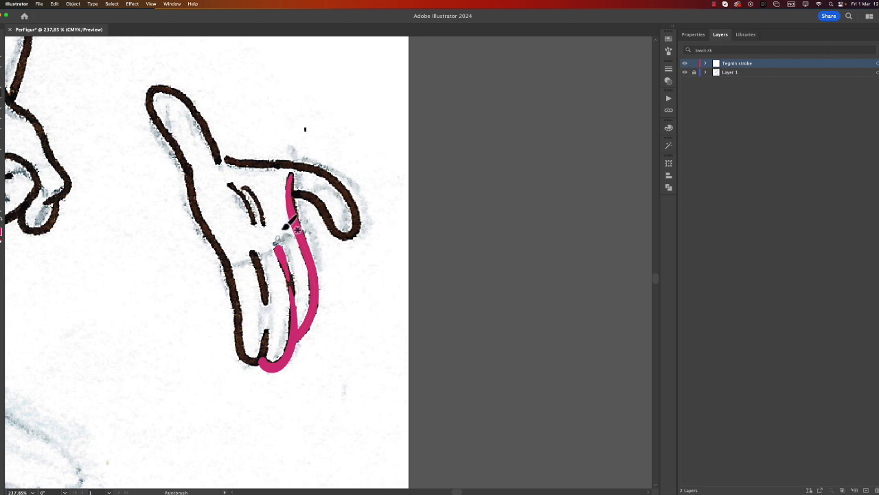
# Trace the open hand's remaining finger lines, outer contour and thumb, and the two palm creases with the Paintbrush
pyautogui.moveTo(264, 300); pyautogui.dragTo(256, 252)
pyautogui.moveTo(275, 314)
pyautogui.mouseDown()
pyautogui.moveTo(256, 368)
pyautogui.moveTo(243, 359)
pyautogui.moveTo(225, 257)
pyautogui.moveTo(193, 203)
pyautogui.moveTo(150, 94)
pyautogui.moveTo(159, 82)
pyautogui.moveTo(182, 92)
pyautogui.moveTo(234, 159)
pyautogui.mouseUp()
pyautogui.moveTo(289, 198)
pyautogui.mouseDown()
pyautogui.moveTo(326, 205)
pyautogui.moveTo(346, 235)
pyautogui.moveTo(357, 232)
pyautogui.moveTo(356, 199)
pyautogui.moveTo(319, 164)
pyautogui.moveTo(220, 149)
pyautogui.mouseUp()
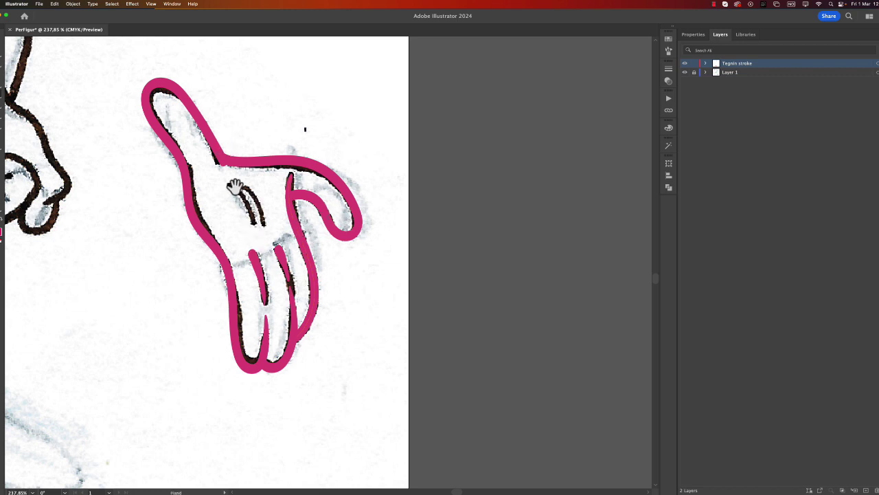
pyautogui.moveTo(229, 184)
pyautogui.mouseDown()
pyautogui.moveTo(259, 223)
pyautogui.moveTo(257, 194)
pyautogui.moveTo(262, 214)
pyautogui.mouseUp()
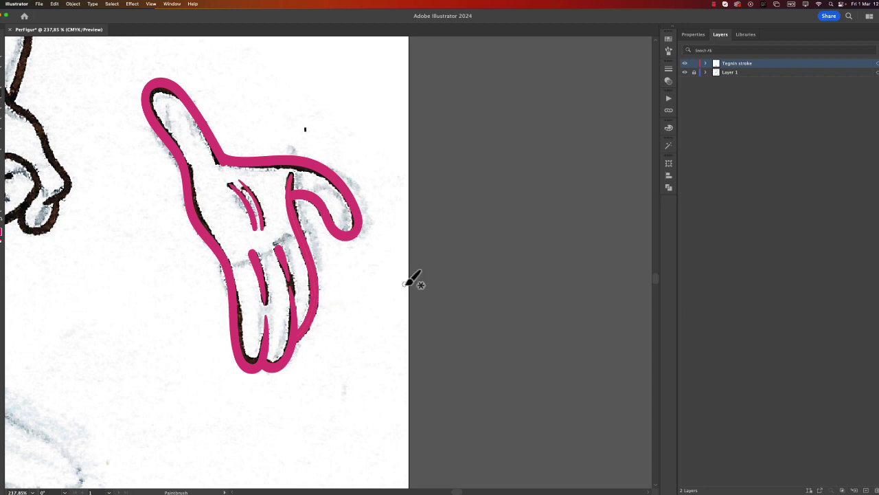
# Delete the traced palm crease nearer the outer contour of the open hand
pyautogui.press('v')
pyautogui.click(256, 218)
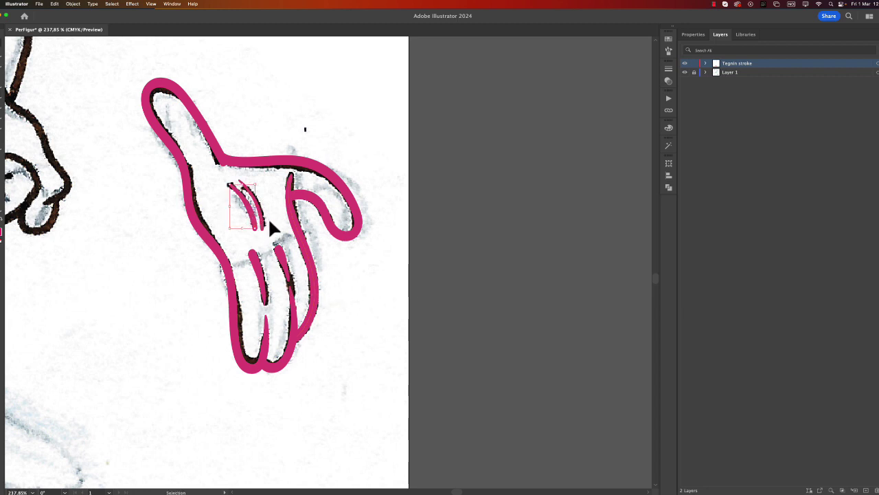
pyautogui.press('Delete')
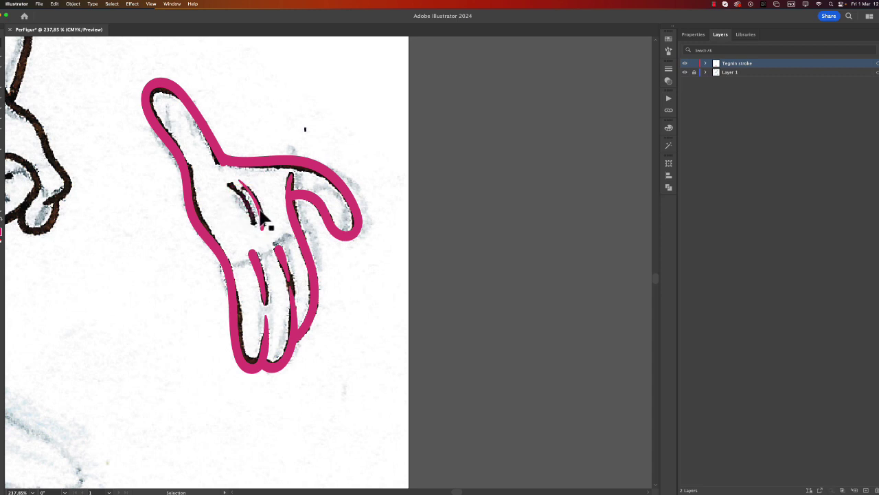
# Try to move the remaining pink palm crease over the neighbouring sketched crease
pyautogui.press('a')
pyautogui.press('v')
pyautogui.click(260, 219)
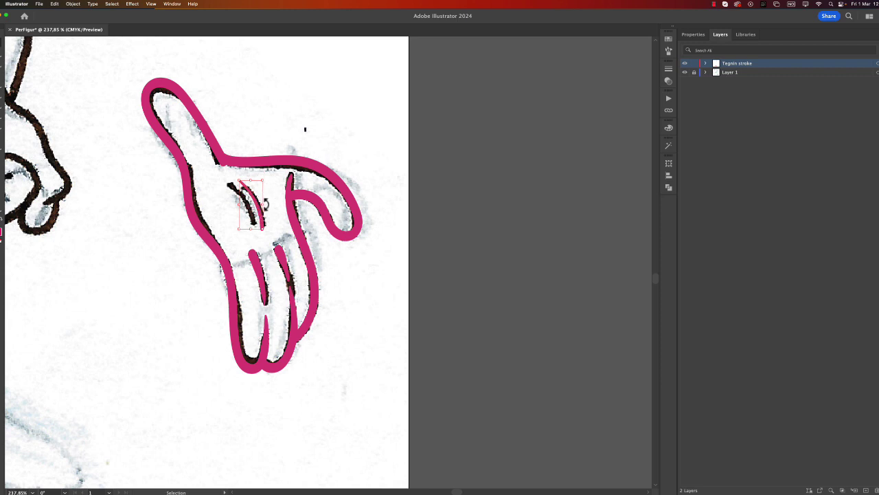
pyautogui.click(264, 218)
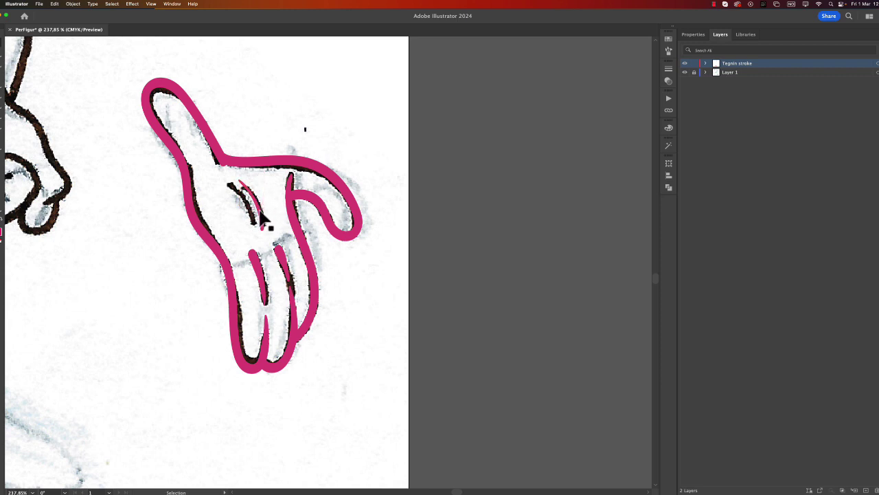
pyautogui.click(258, 214)
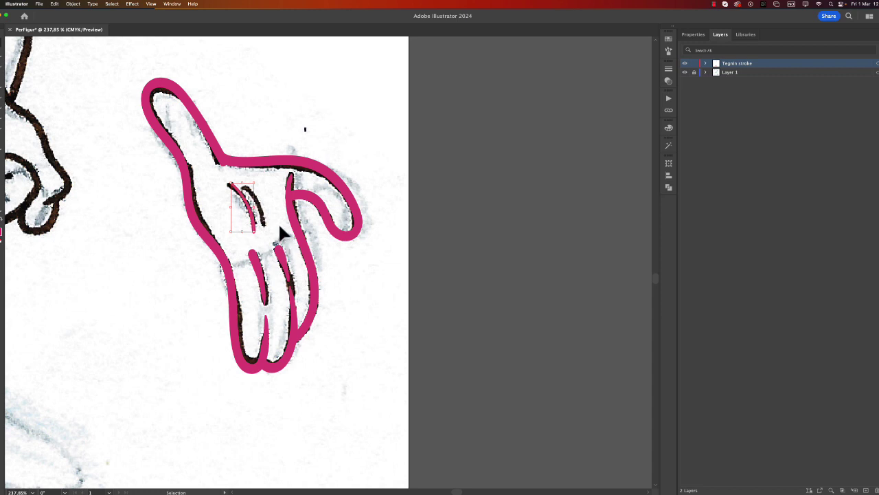
pyautogui.press('Right')
pyautogui.press('Right')
pyautogui.press('Right')
pyautogui.press('Right')
pyautogui.press('Right')
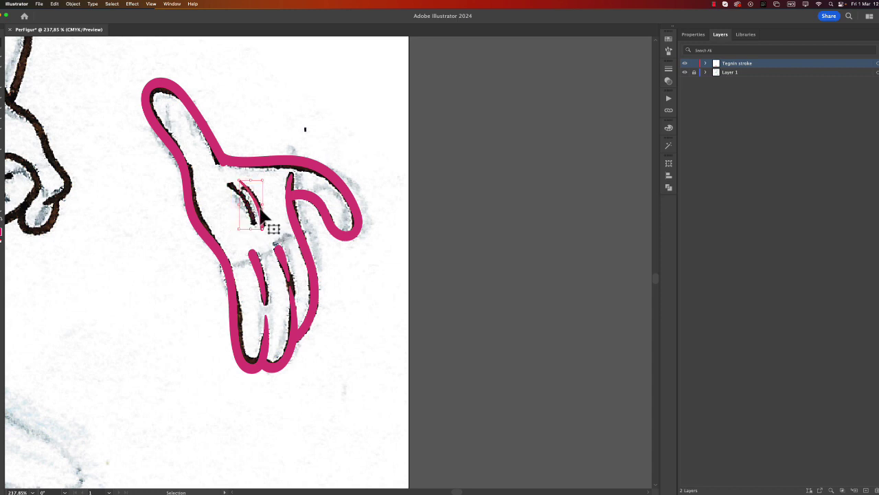
# Duplicate the remaining pink palm crease slightly to its left as the second palm line, and deselect it
pyautogui.moveTo(263, 215); pyautogui.dragTo(253, 214)
pyautogui.click(362, 253)
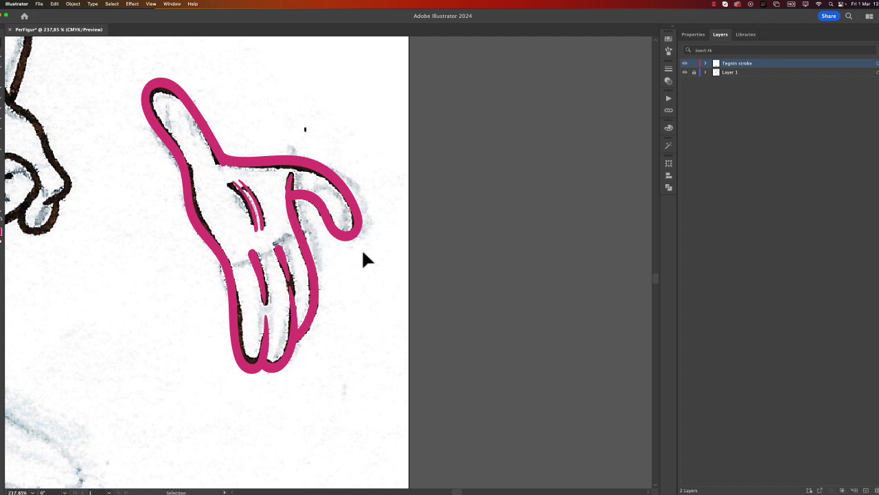
# Hide the scanned sketch on Layer 1 to view the traced hand on its own
pyautogui.click(684, 72)
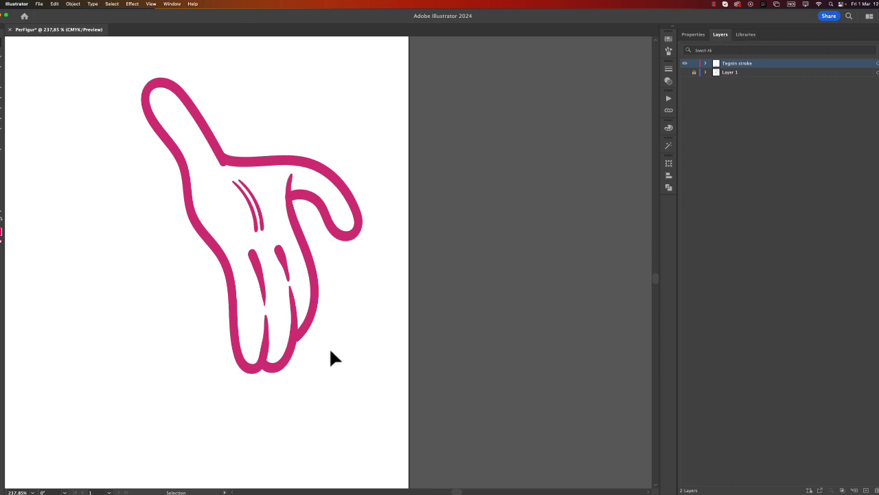
pyautogui.press('super+minus')
pyautogui.press('super+minus')
pyautogui.press('super+minus')
pyautogui.press('super+minus')
pyautogui.press('super+minus')
pyautogui.press('super+minus')
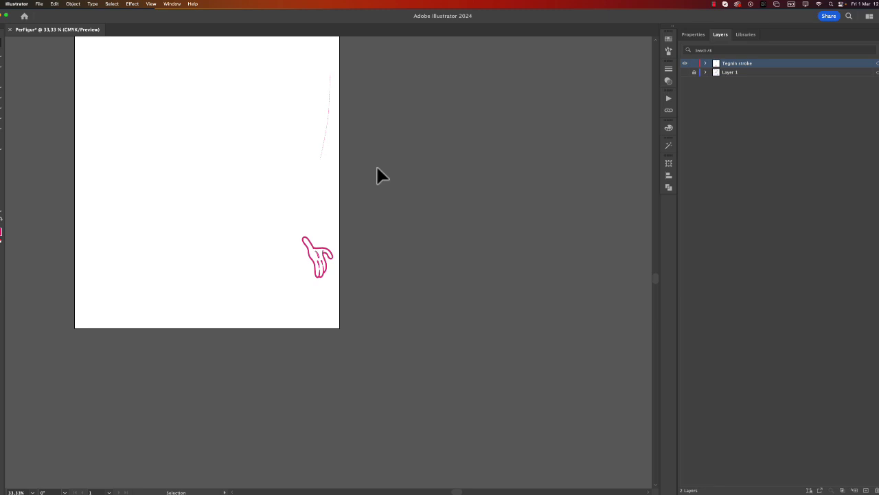
# Try moving the whole traced hand down and left on the artboard, and undo the move and the hiding of Layer 1
pyautogui.press('a')
pyautogui.moveTo(289, 236); pyautogui.dragTo(368, 323)
pyautogui.press('v')
pyautogui.press('a')
pyautogui.press('v')
pyautogui.moveTo(333, 261); pyautogui.dragTo(314, 287)
pyautogui.press('a')
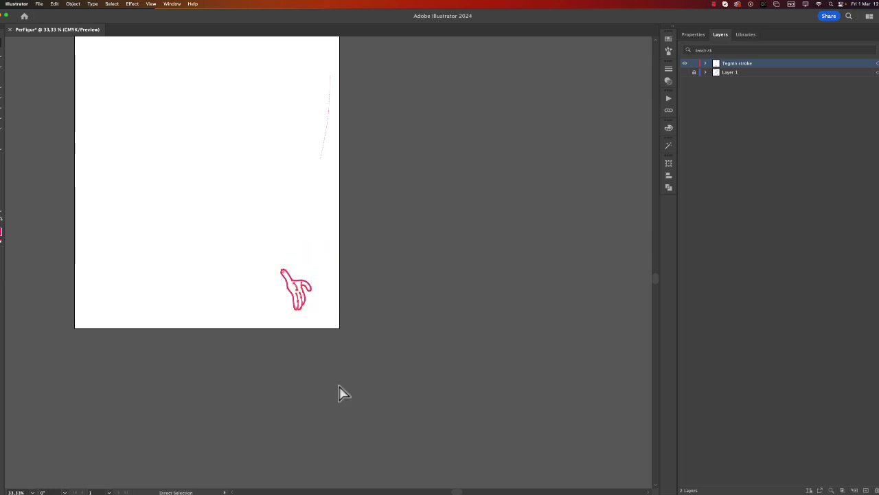
pyautogui.hotkey('ctrl', 'z')
pyautogui.hotkey('ctrl', 'z')
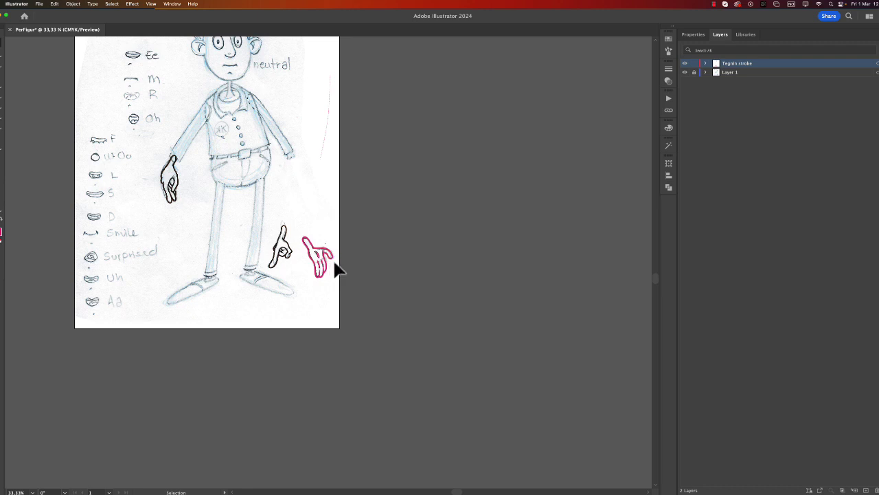
# Try to move the traced hand's outline downward, and undo that move
pyautogui.scroll(5, 340, 269)
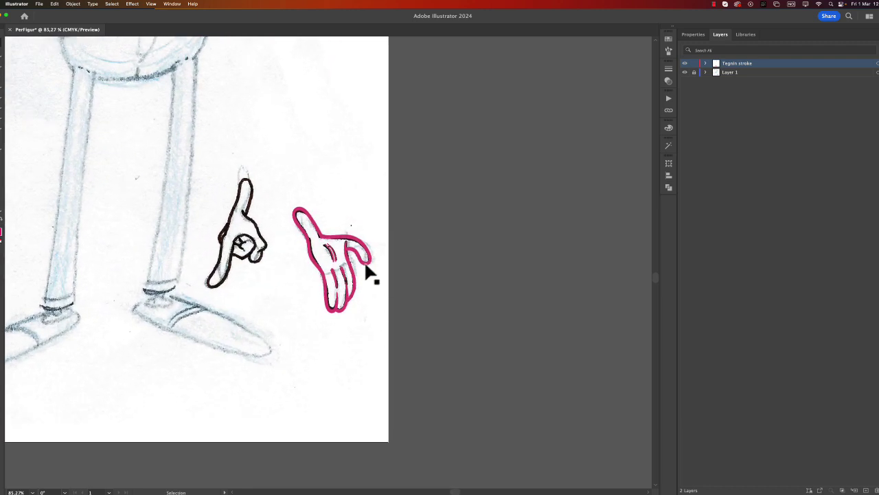
pyautogui.moveTo(365, 267); pyautogui.dragTo(365, 313)
pyautogui.press('super+z')
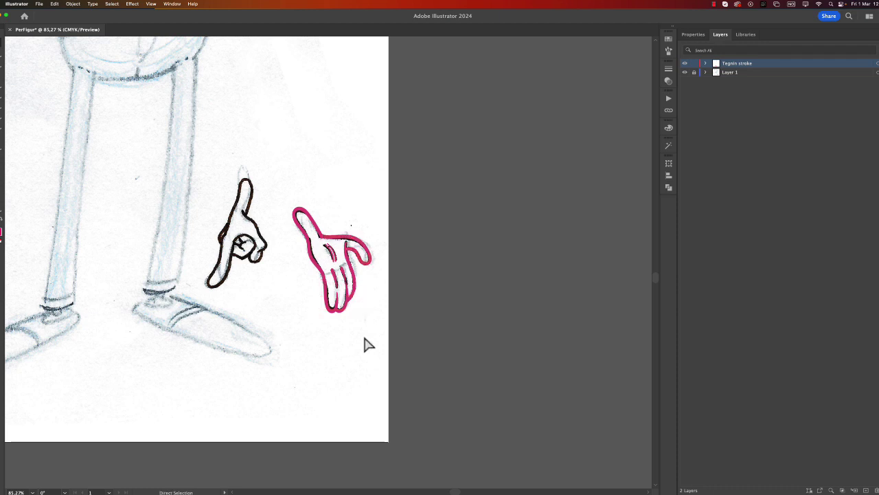
# Deselect the artwork and fit the whole artboard in the window
pyautogui.press('super+a')
pyautogui.press('a')
pyautogui.press('v')
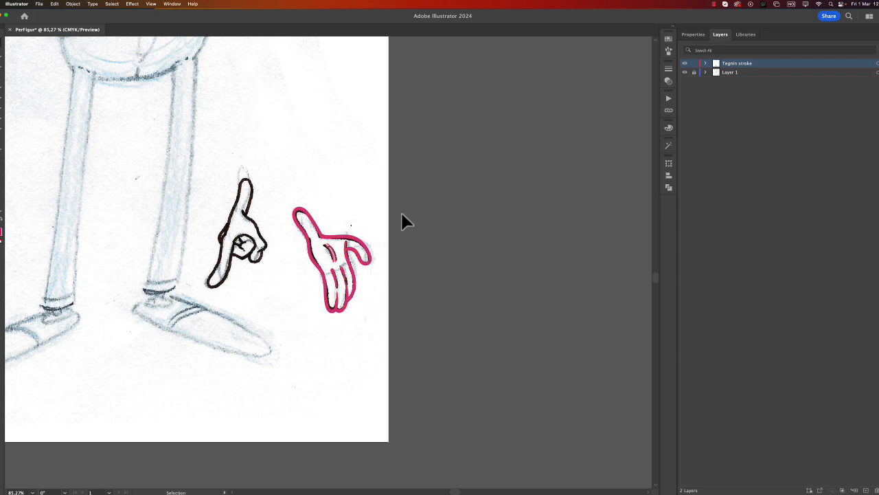
pyautogui.press('a')
pyautogui.press('super+0')
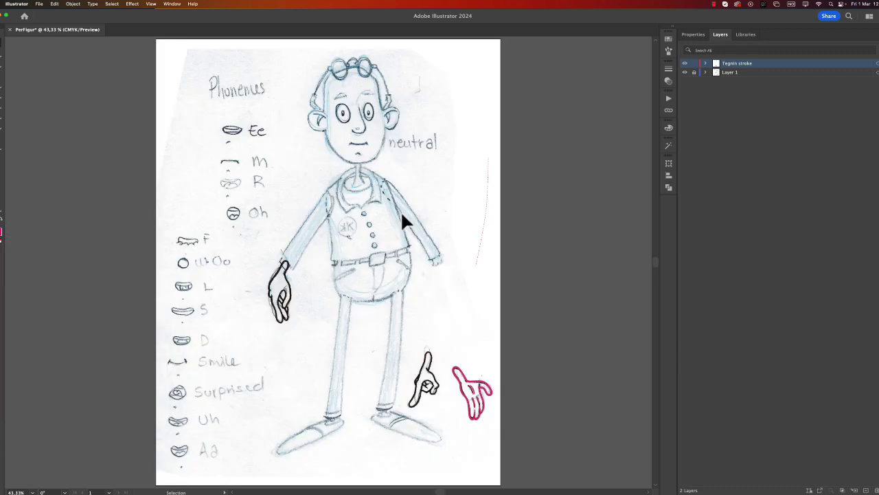